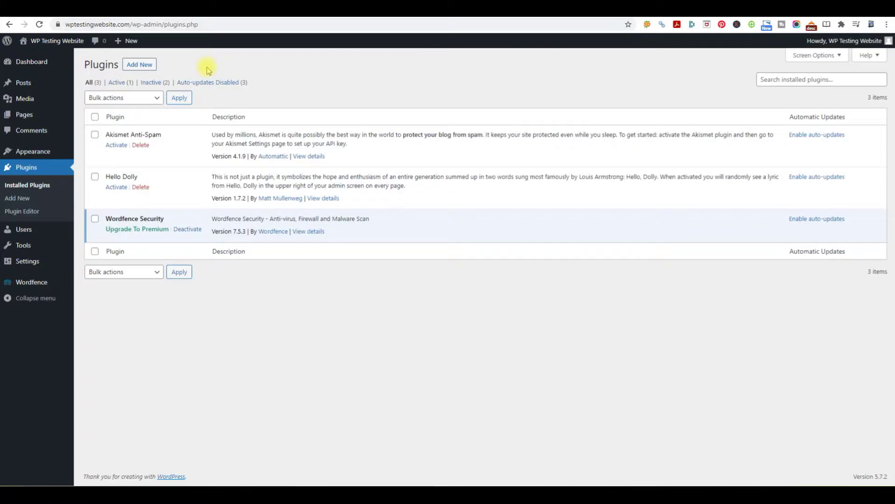
- Search the plugin directory for "wp fastest cache", install the WP Fastest Cache plugin and activate it
left_click(136, 69)
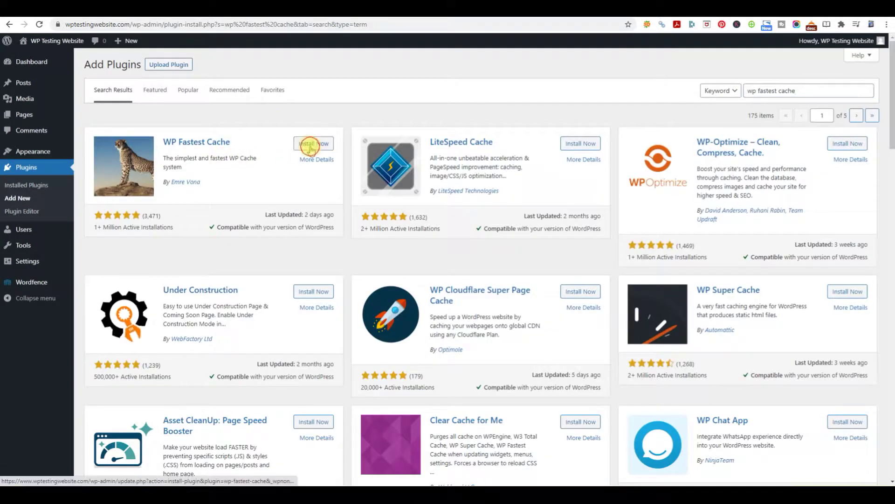
left_click(309, 143)
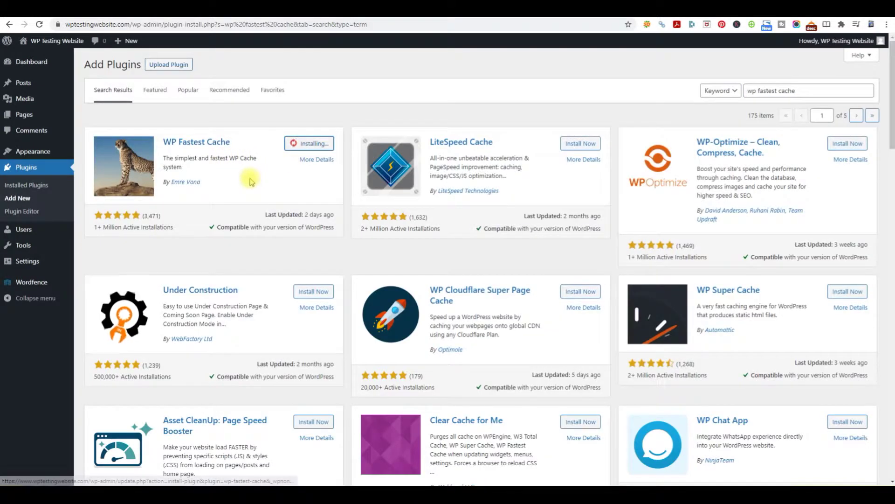
left_click(309, 148)
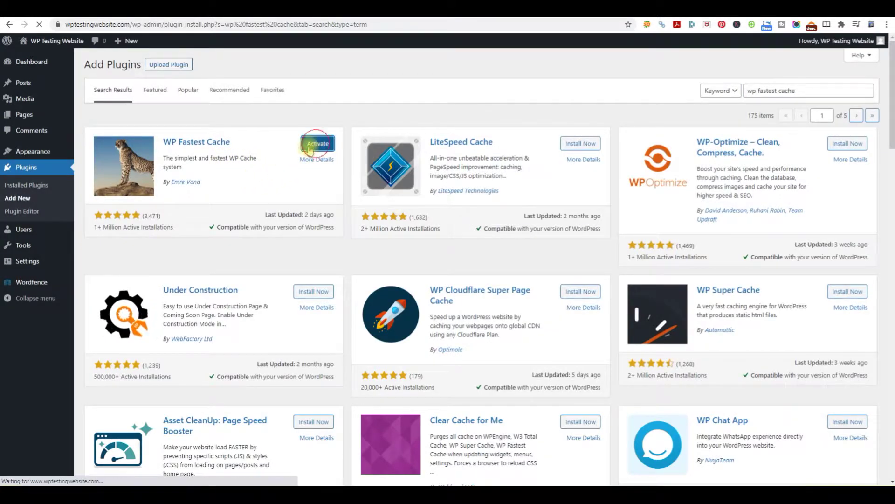
- Copy the test website's address, run a GTmetrix speed test on it, and review the report's grades and top issues
left_click(228, 24)
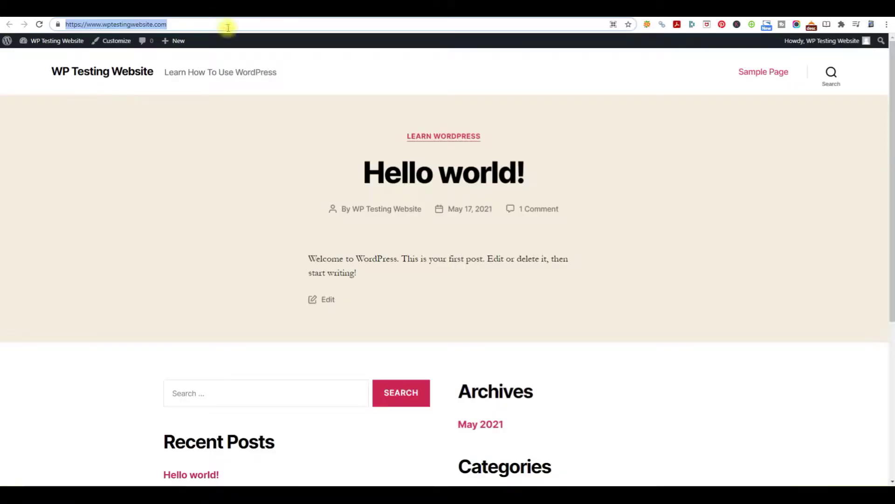
right_click(165, 26)
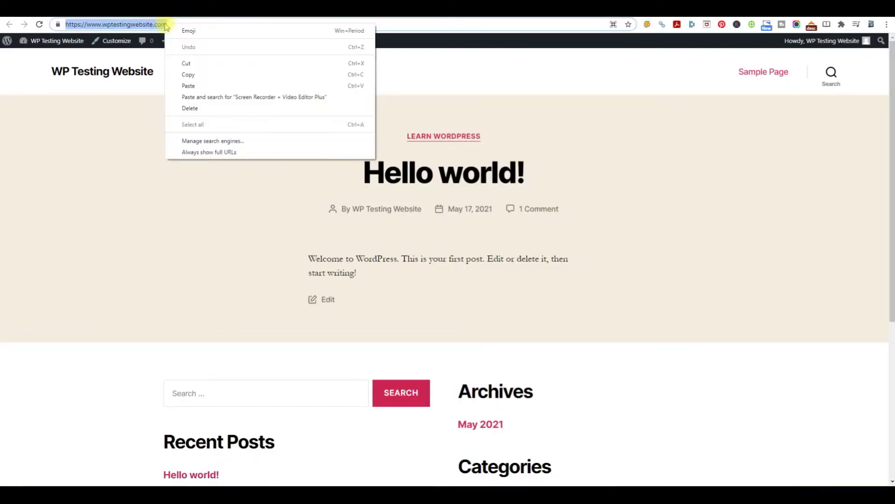
left_click(195, 74)
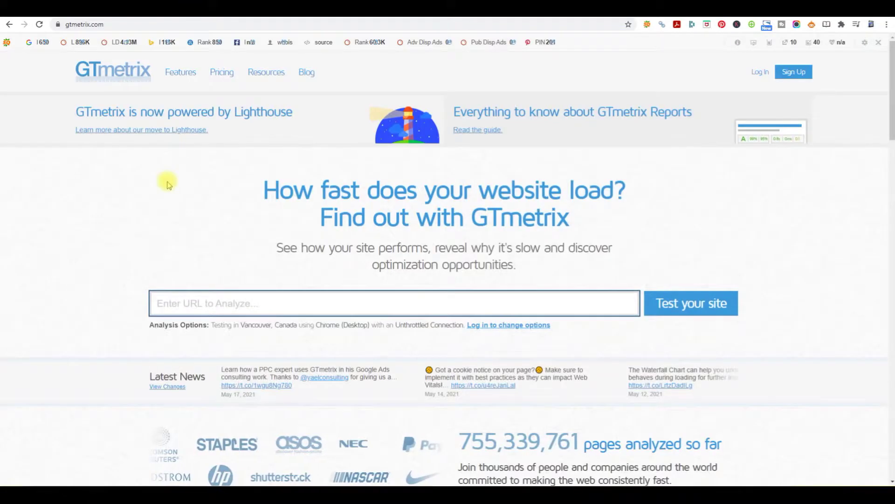
left_click(205, 295)
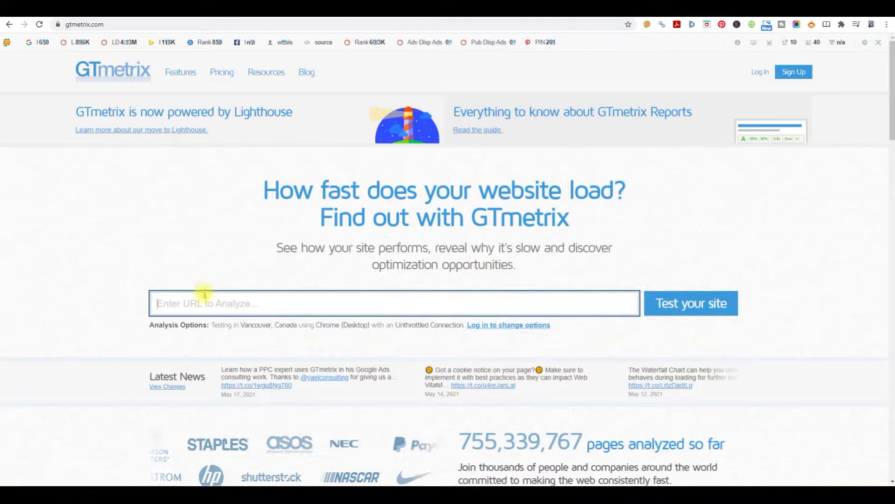
key("ctrl+v")
key("Return")
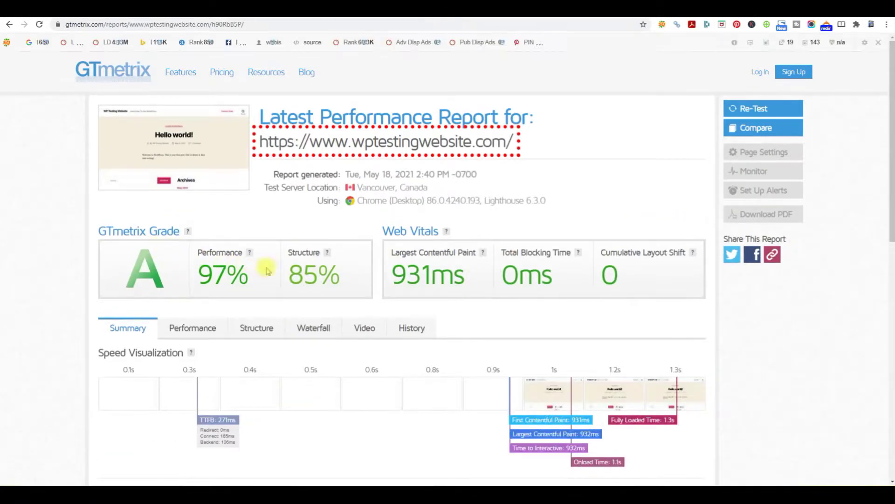
scroll(304, 270, "down", 6)
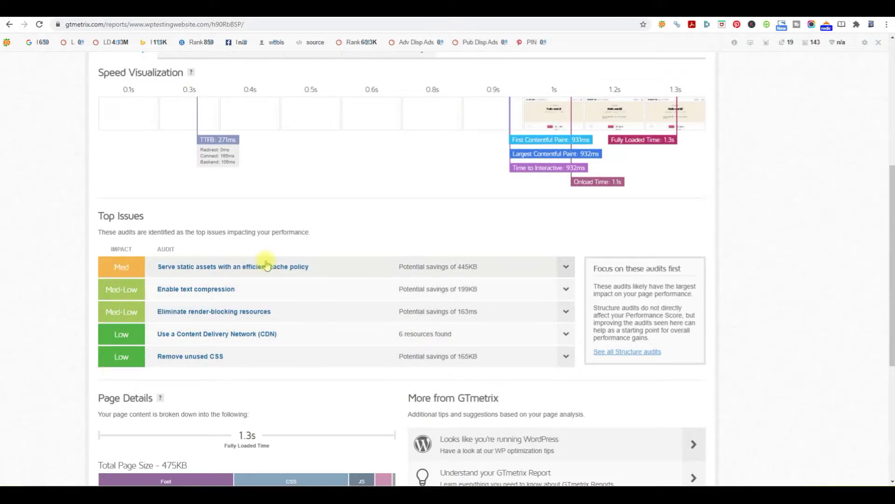
scroll(260, 262, "down", 1)
scroll(266, 256, "up", 7)
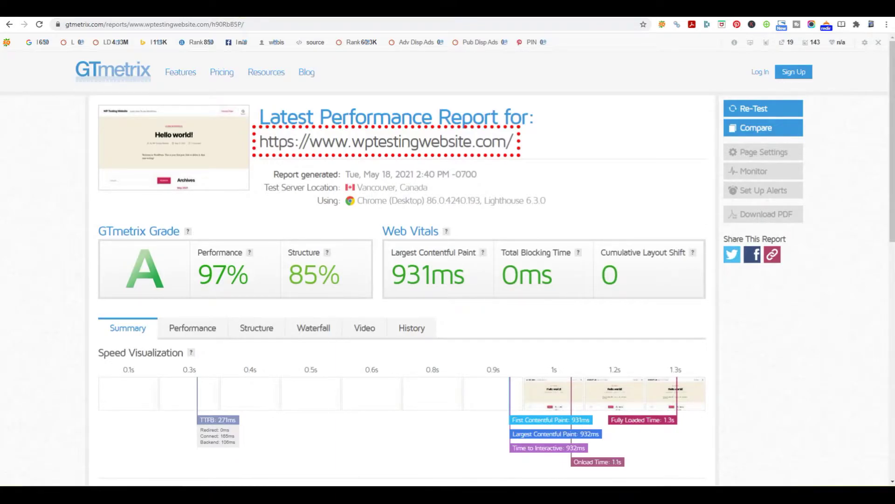
- In the WP Fastest Cache options, enable the cache system and preload for Homepage, Posts, Pages and Custom Post Types
left_click(227, 10)
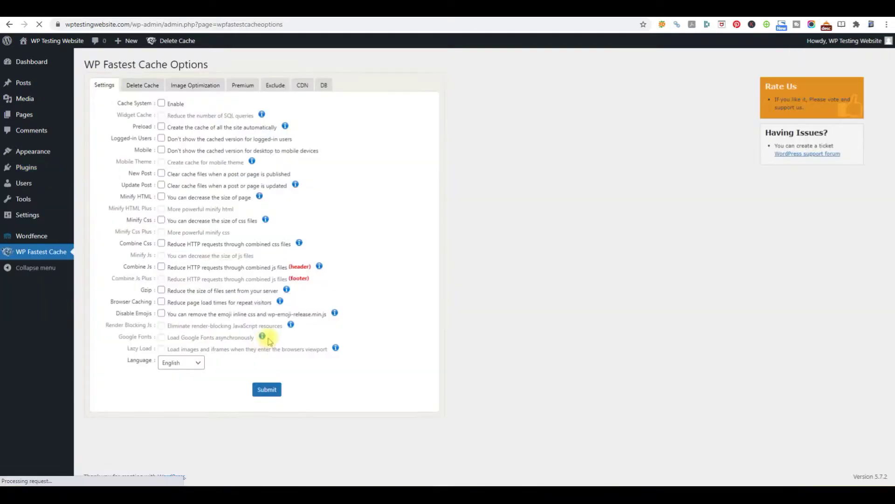
left_click(161, 126)
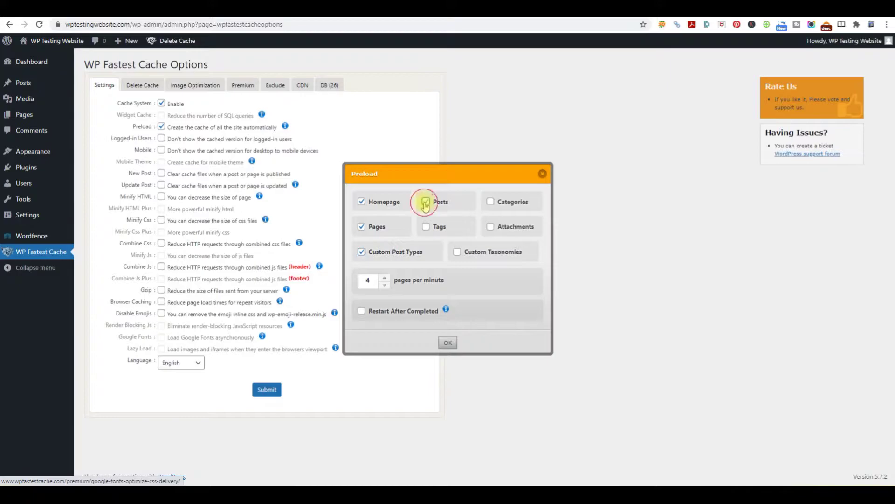
left_click(448, 344)
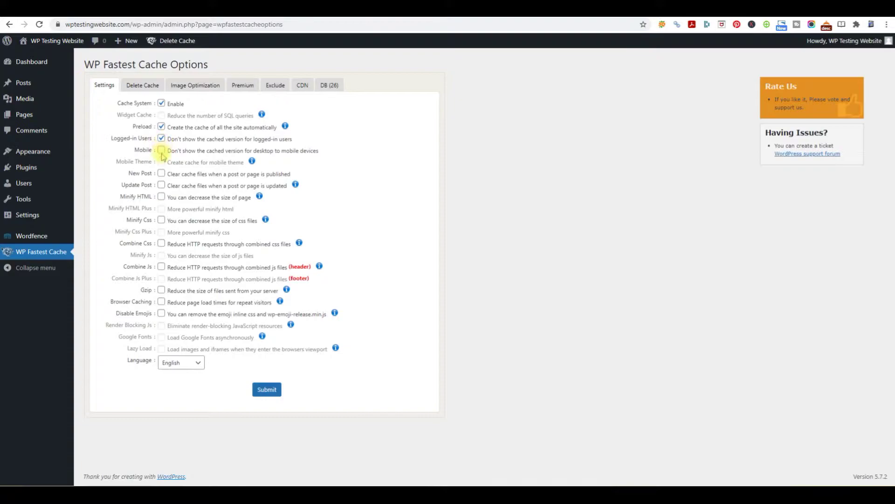
- Enable New Post with Clear All Cache, and Update Post with clearing the post/page, categories, tags and homepage cache
left_click(162, 174)
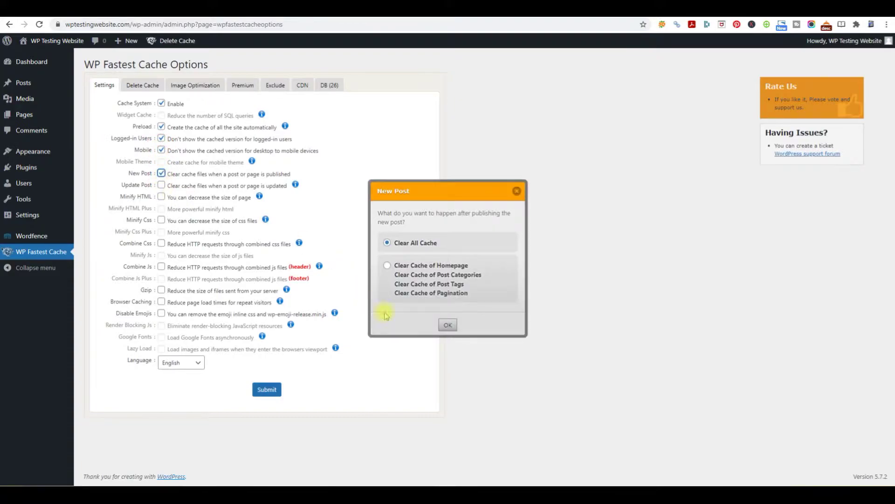
left_click(446, 326)
left_click(161, 185)
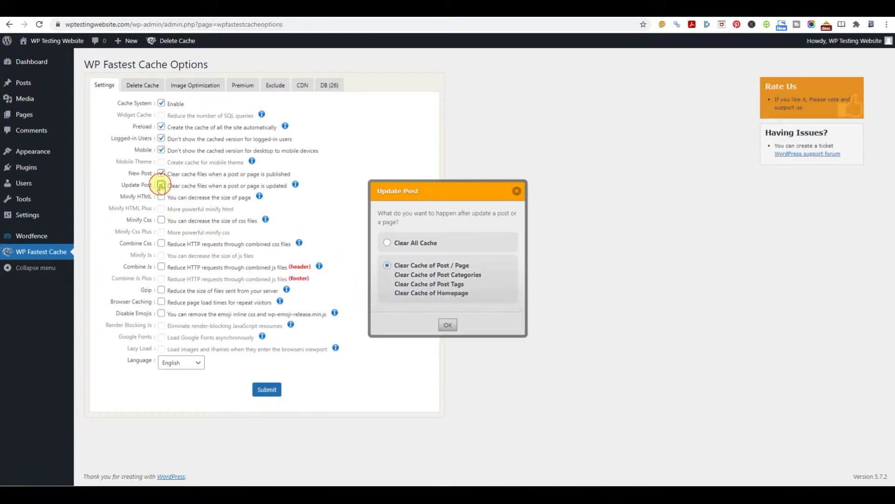
left_click(449, 326)
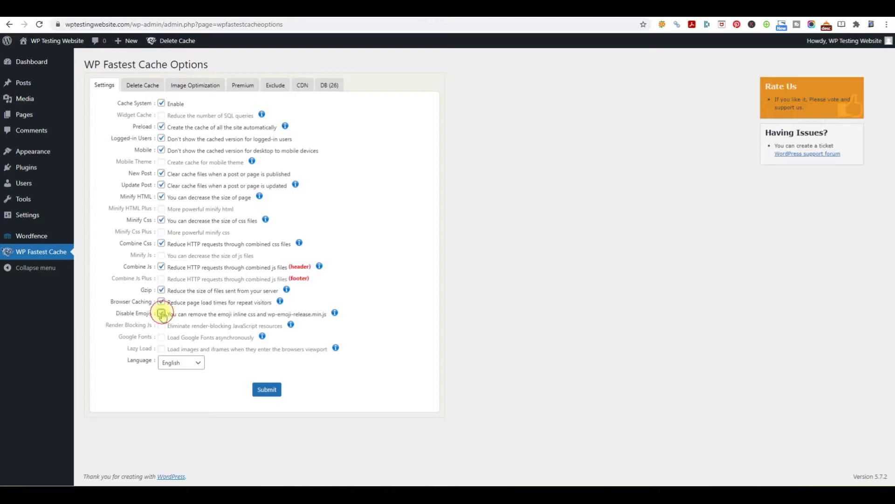
- Enable the free minify, combine, Gzip, Browser Caching and Disable Emojis options, save the settings, and delete the site's cache
left_click(264, 389)
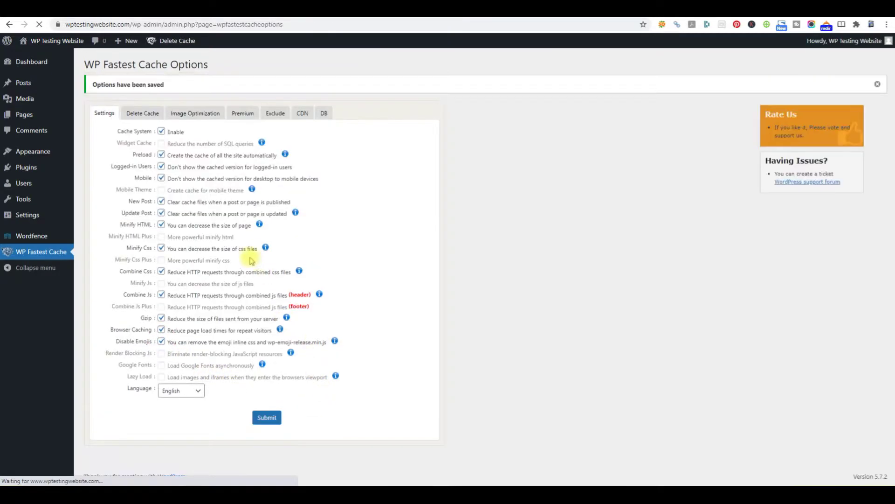
left_click(140, 120)
left_click(138, 290)
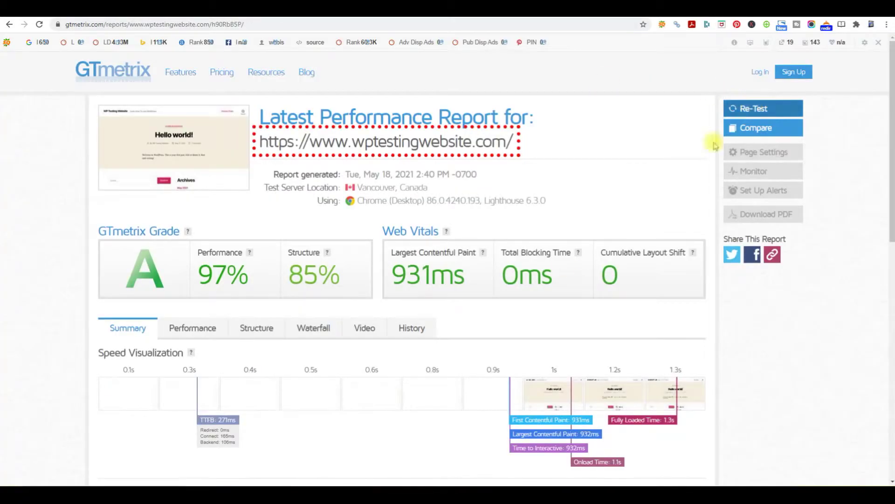
- Review the earlier GTmetrix report, re-test the site, and compare the new grades, top issues and page details
scroll(715, 146, "down", 10)
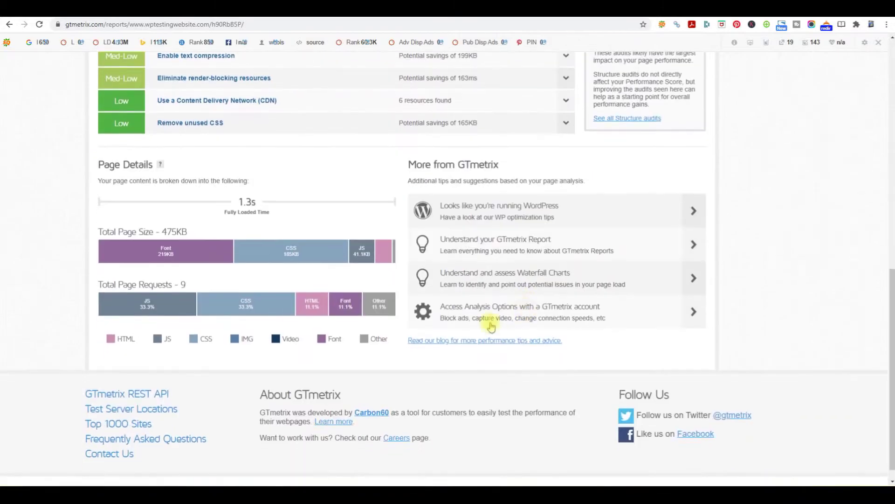
scroll(399, 317, "up", 2)
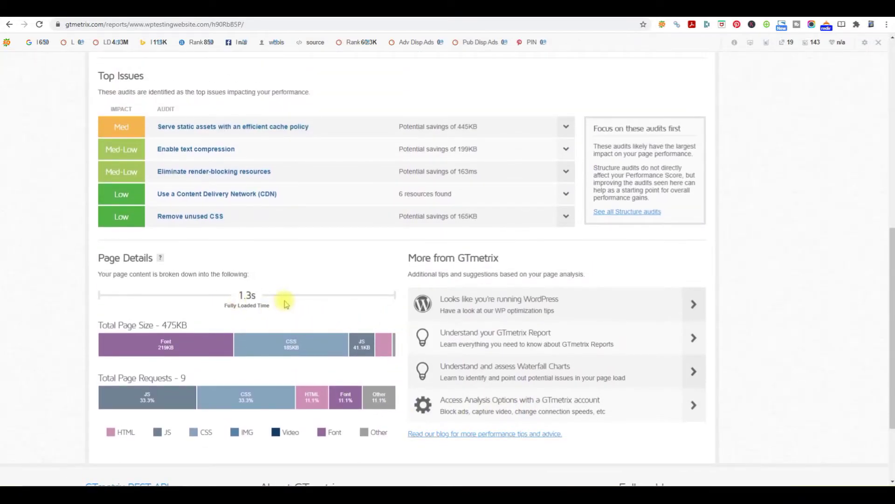
scroll(286, 304, "up", 3)
scroll(426, 316, "up", 6)
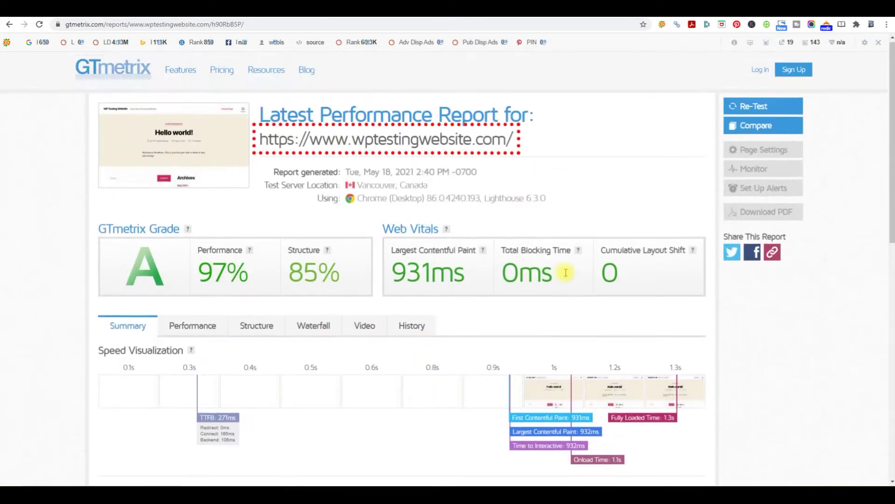
left_click(754, 108)
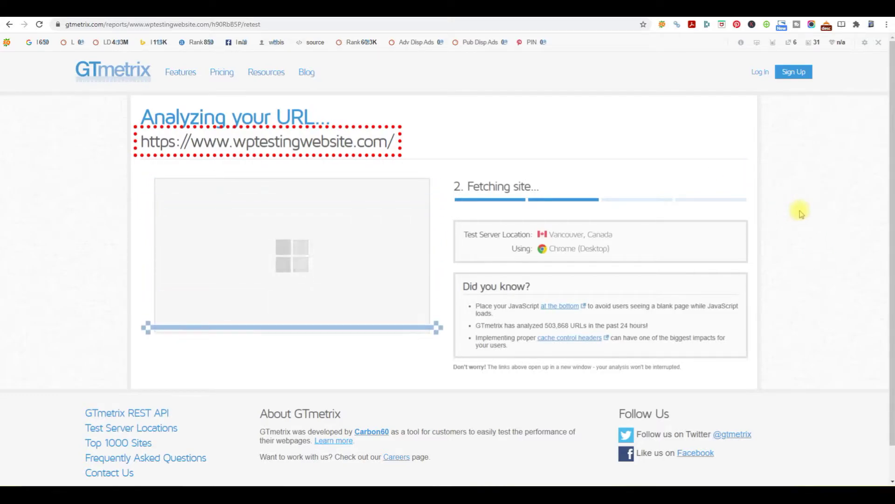
scroll(803, 215, "down", 1)
scroll(803, 215, "up", 1)
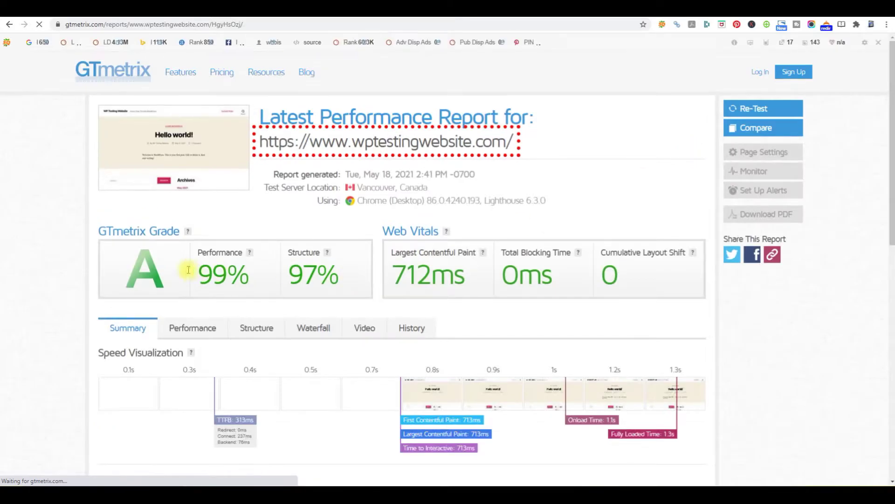
scroll(300, 226, "down", 4)
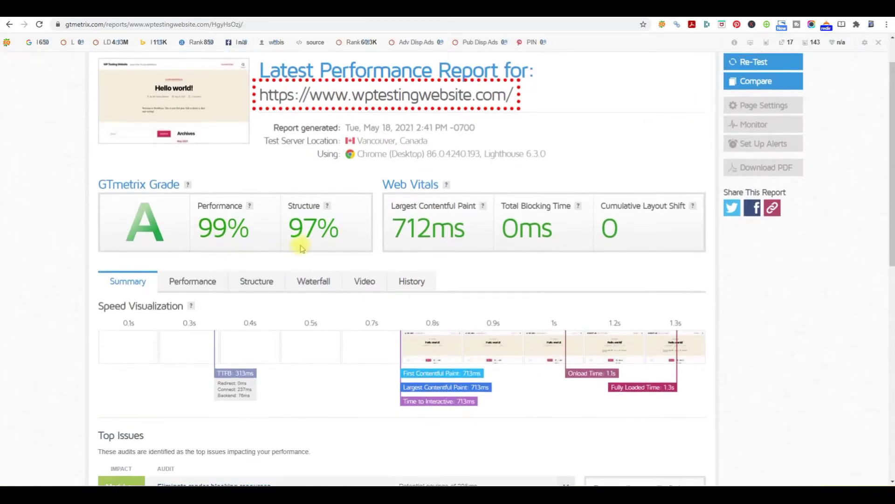
scroll(139, 385, "down", 2)
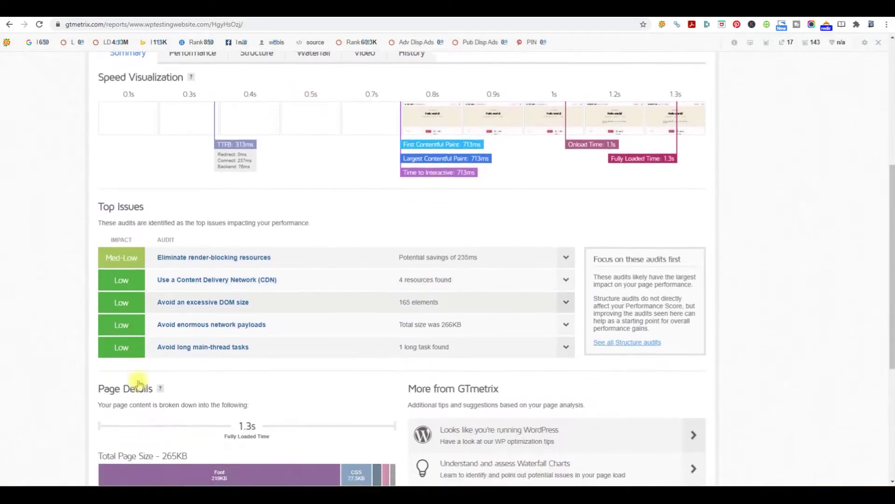
scroll(259, 426, "down", 2)
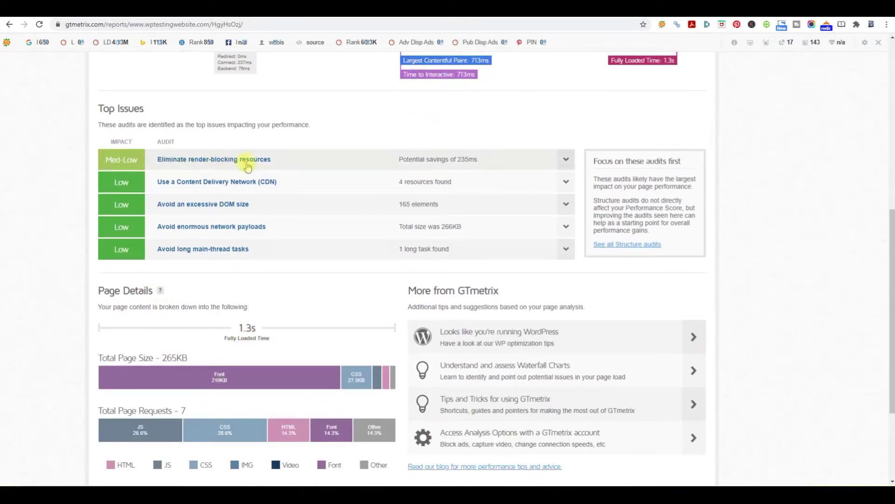
scroll(247, 167, "up", 8)
- Run a second GTmetrix re-test of the site and check its top issues and fully loaded time
left_click(755, 110)
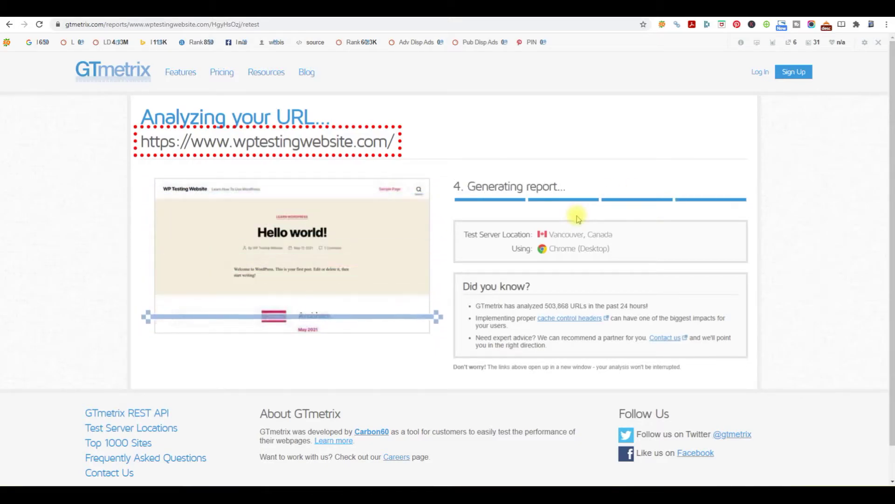
scroll(578, 218, "down", 4)
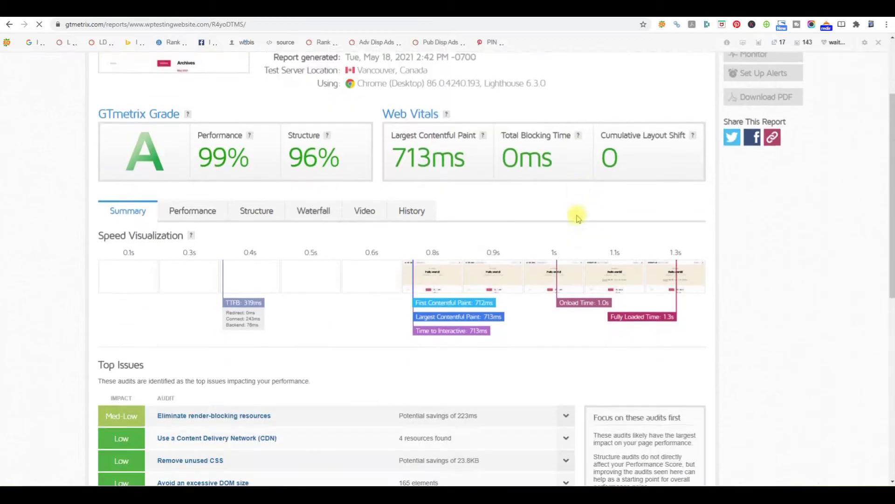
scroll(579, 218, "down", 1)
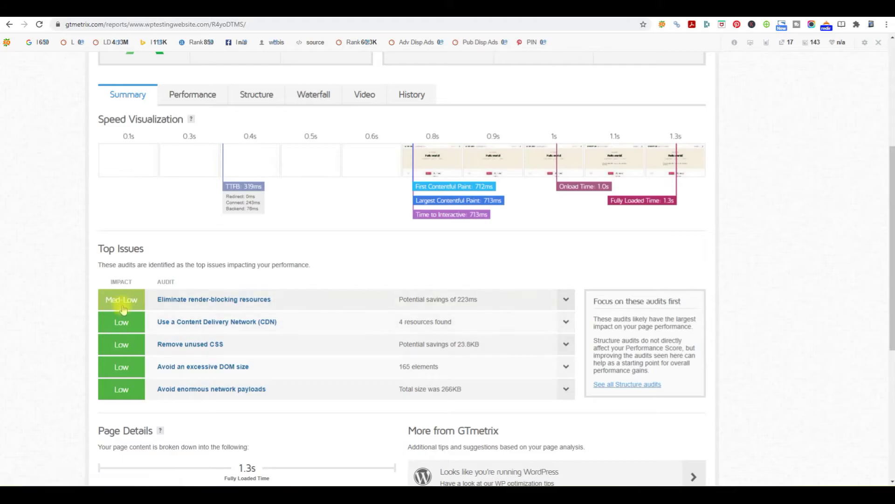
scroll(345, 323, "up", 4)
scroll(343, 323, "down", 5)
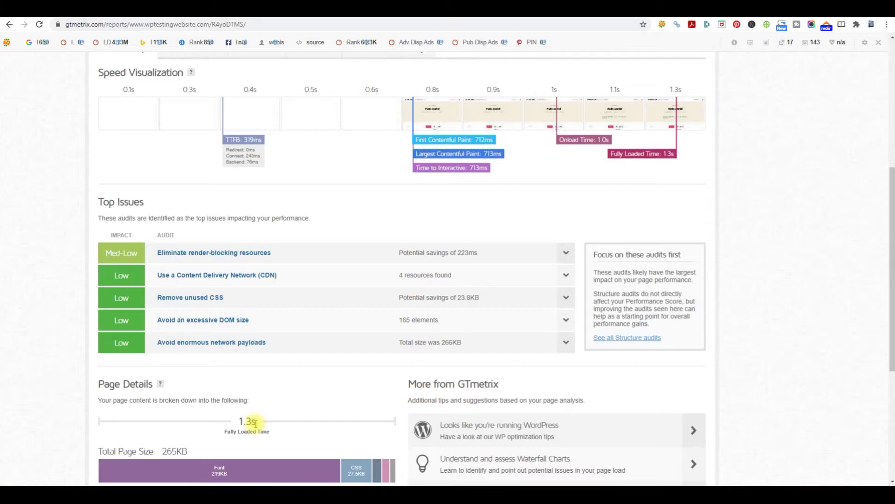
scroll(325, 376, "up", 6)
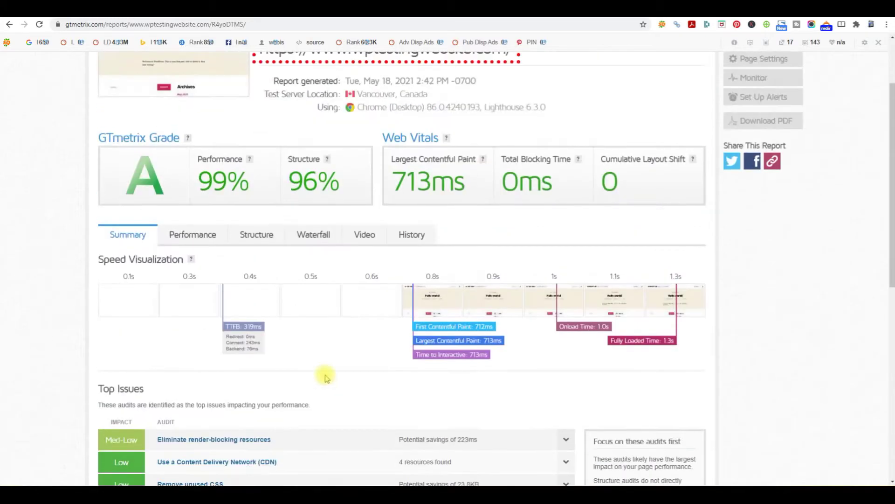
- Re-test the site in GTmetrix a third time and review its grades, speed visualization and top issues
left_click(765, 109)
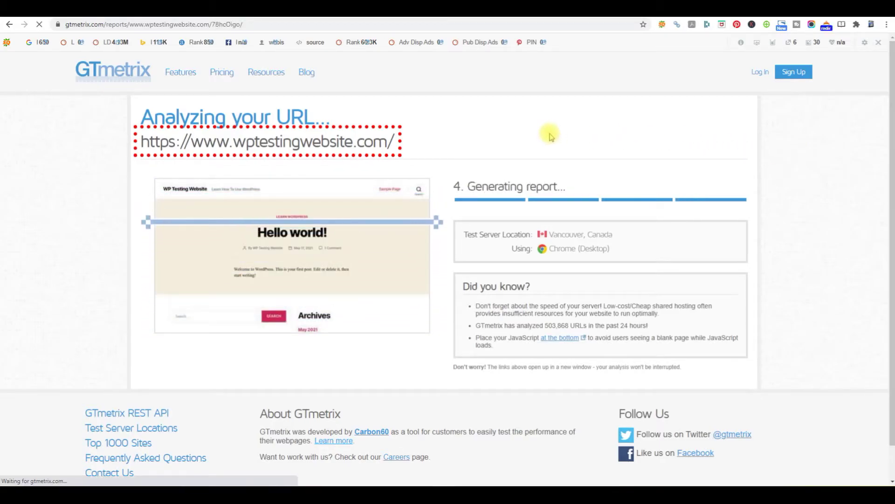
scroll(233, 289, "down", 1)
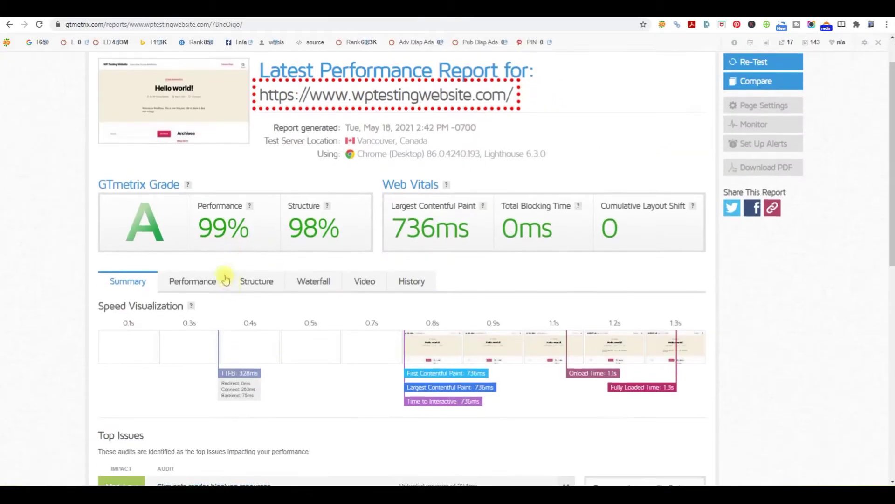
scroll(305, 233, "down", 1)
scroll(307, 236, "down", 5)
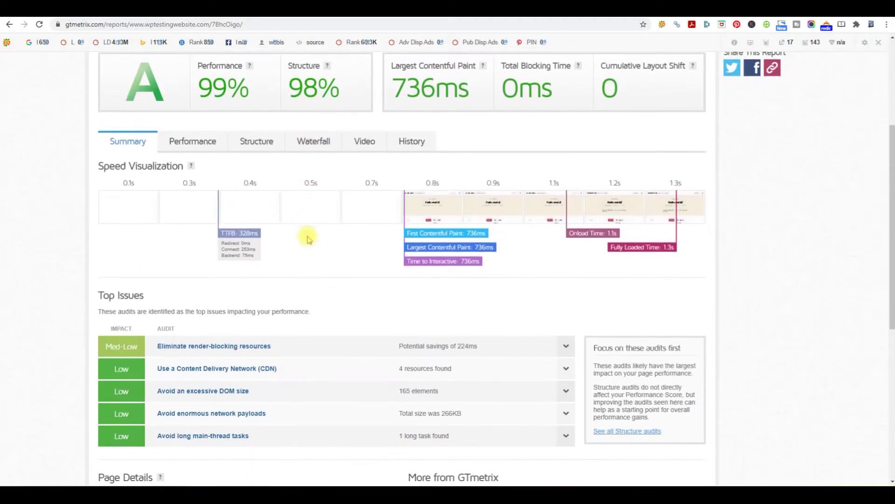
scroll(307, 236, "up", 8)
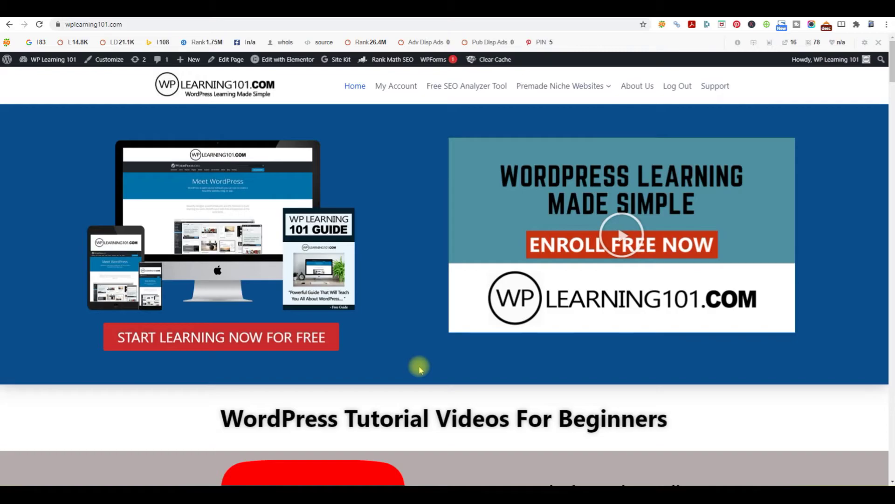
- Look through the WP Learning 101 home page down to the Elementor, WordPress Security and WordPress Speed course offers, and return to its beginning
scroll(419, 368, "down", 15)
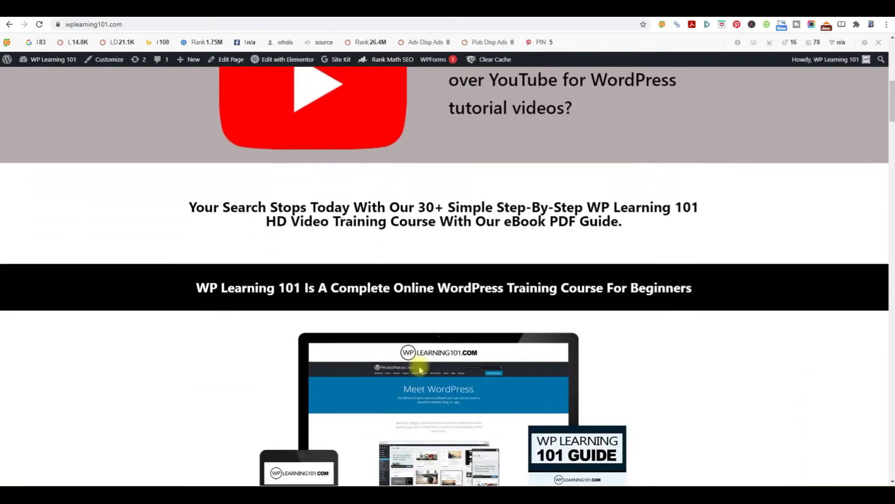
scroll(419, 368, "down", 15)
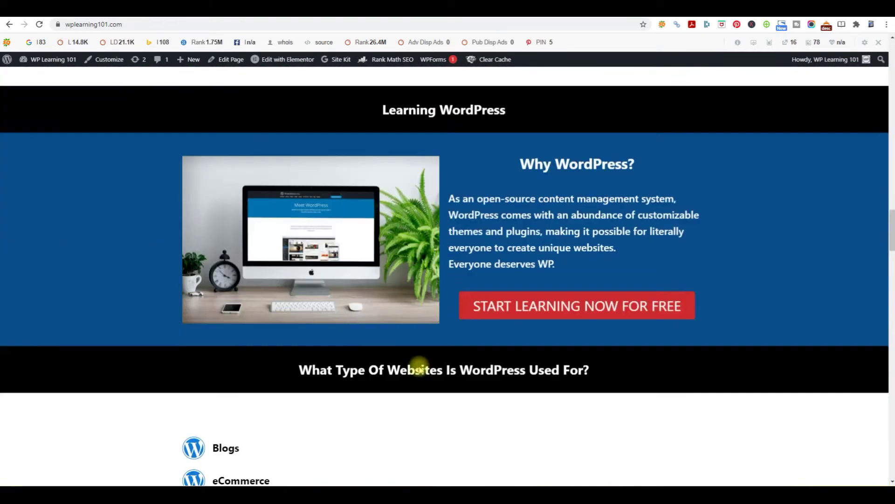
scroll(419, 368, "down", 15)
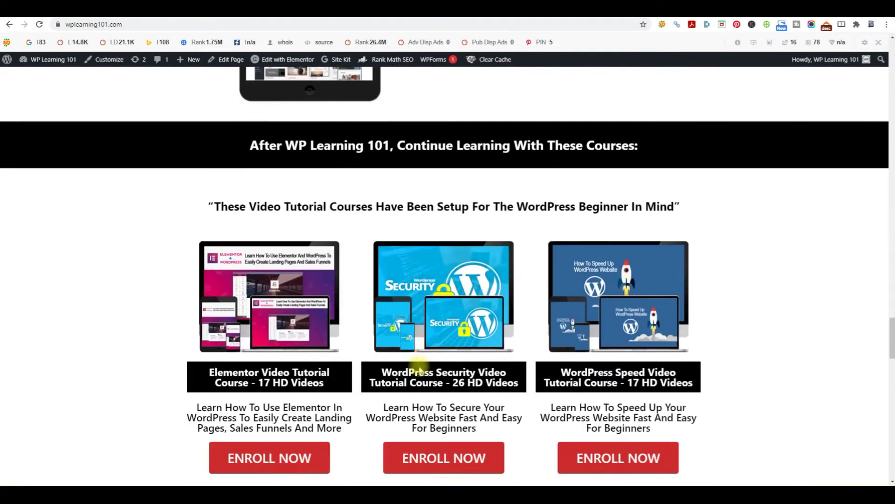
scroll(419, 369, "up", 1)
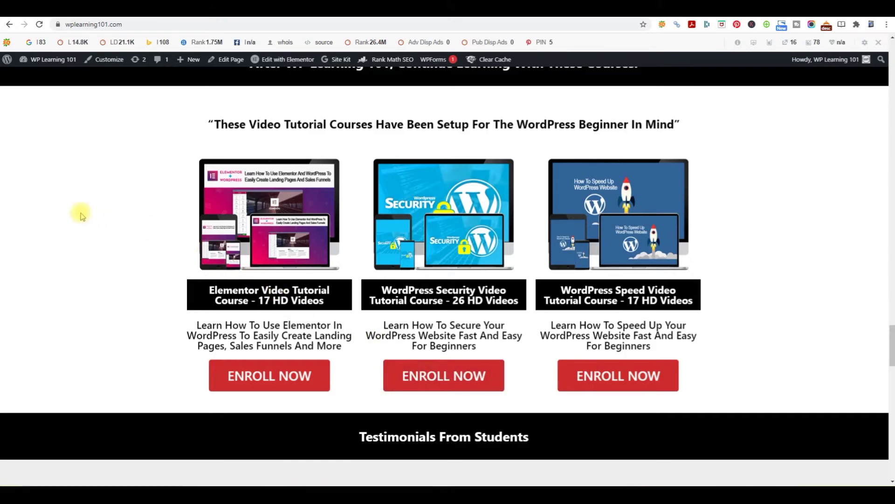
scroll(71, 220, "down", 1)
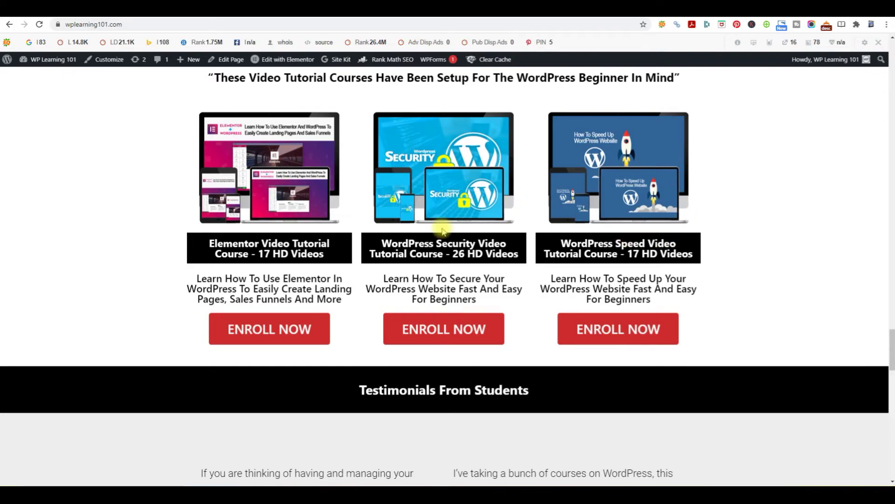
scroll(442, 231, "up", 15)
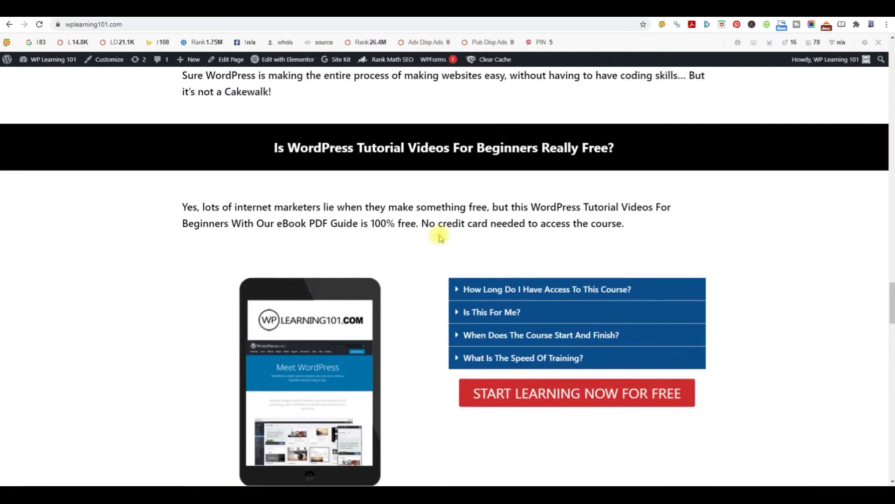
scroll(439, 237, "up", 15)
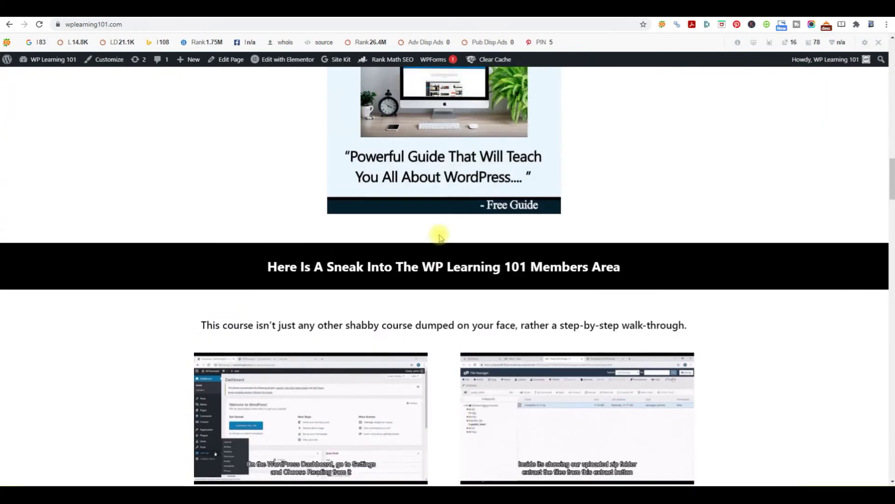
scroll(439, 236, "up", 10)
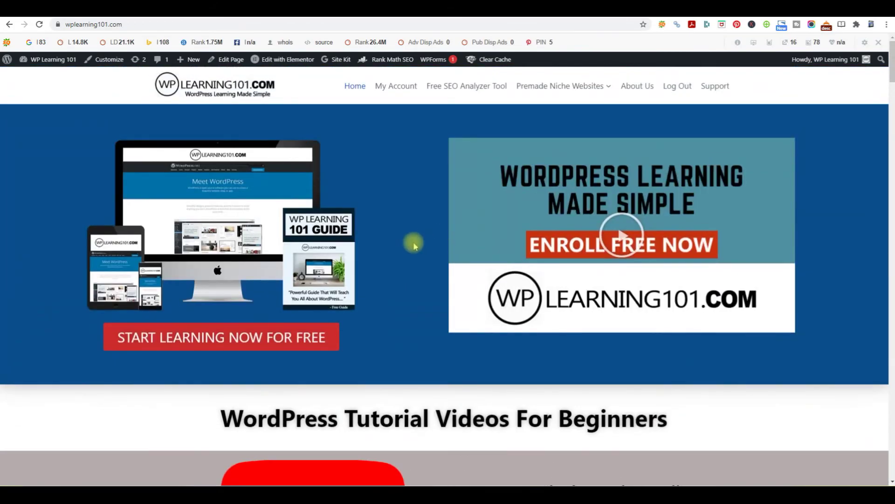